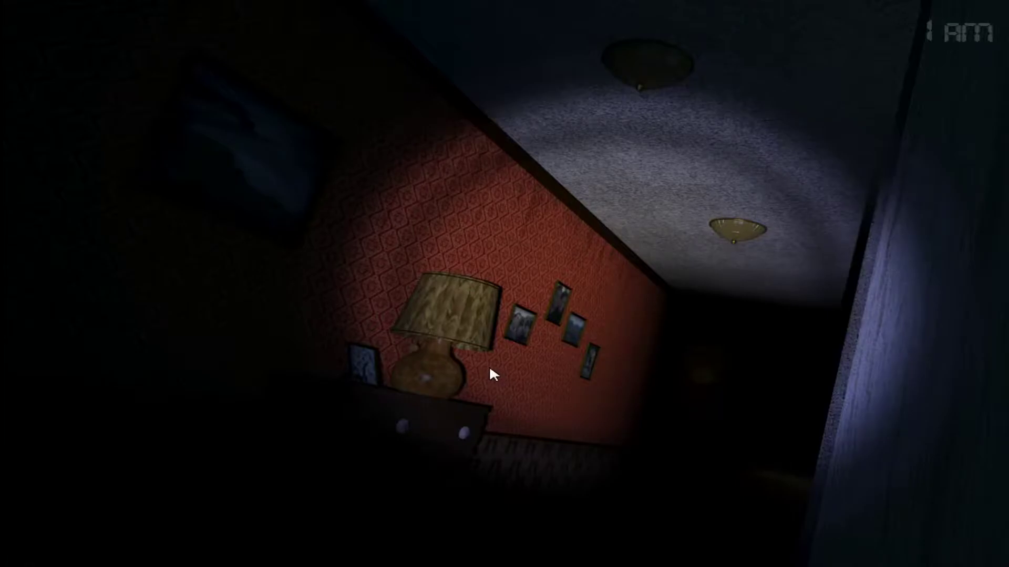
key("shift")
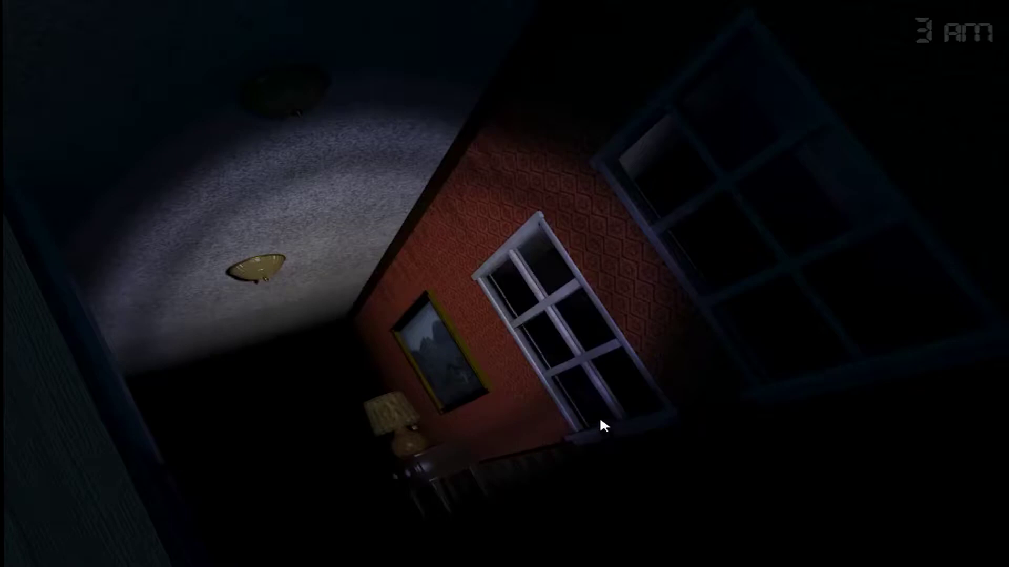
left_click(576, 256)
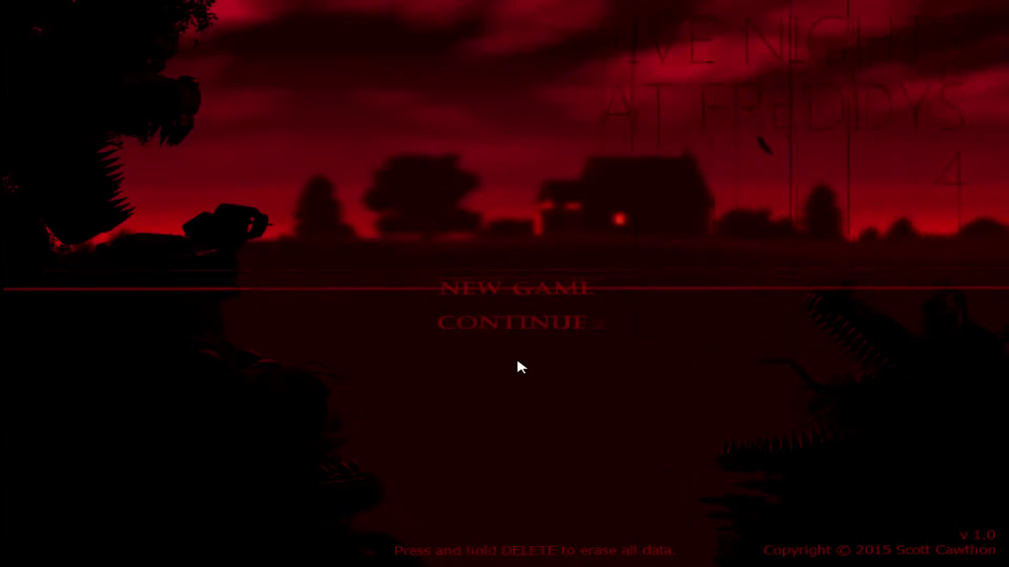
left_click(529, 329)
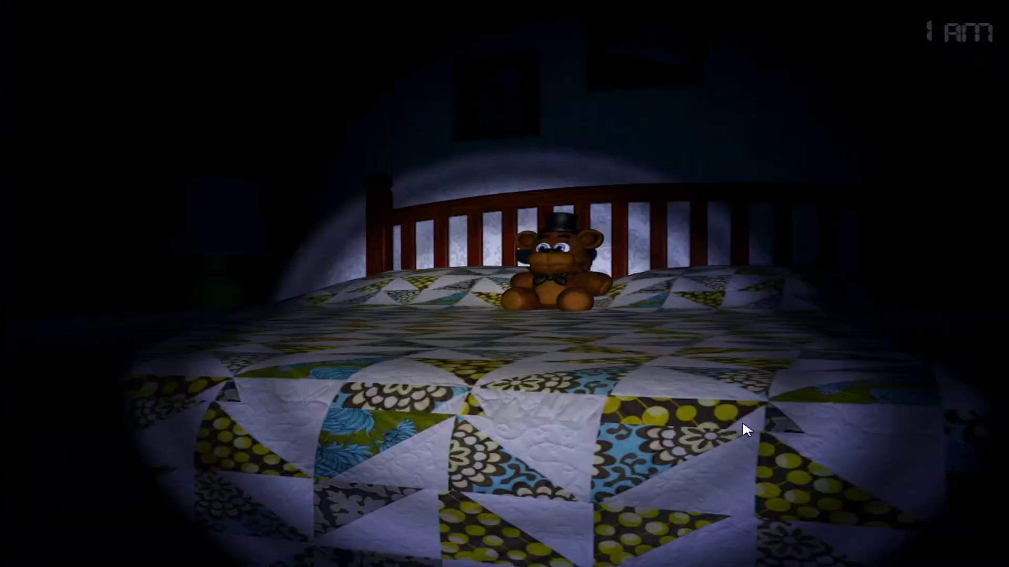
key("shift")
key("shift")
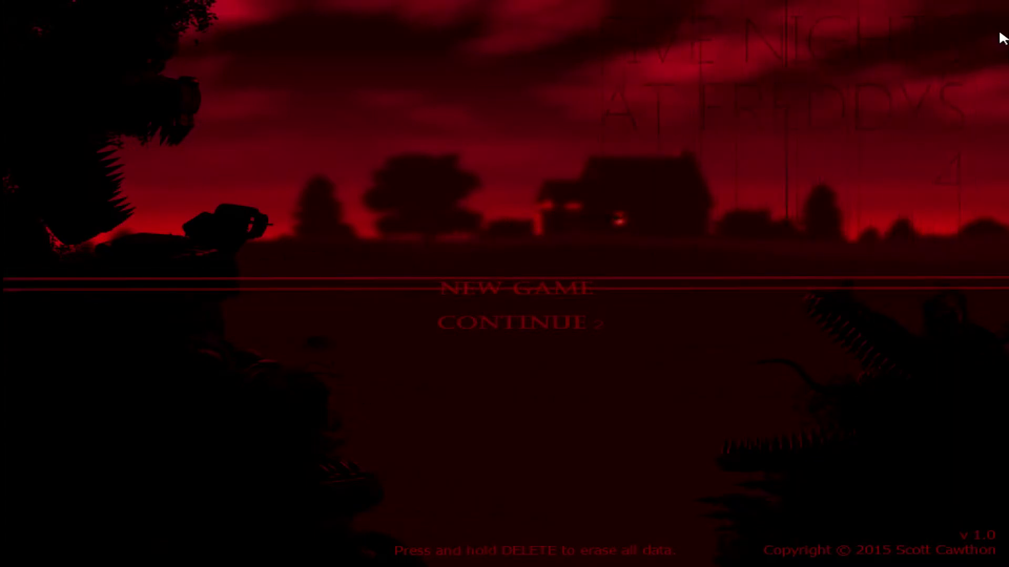
- Continue into the next night, checking the hallway and bed with the flashlight
left_click(572, 326)
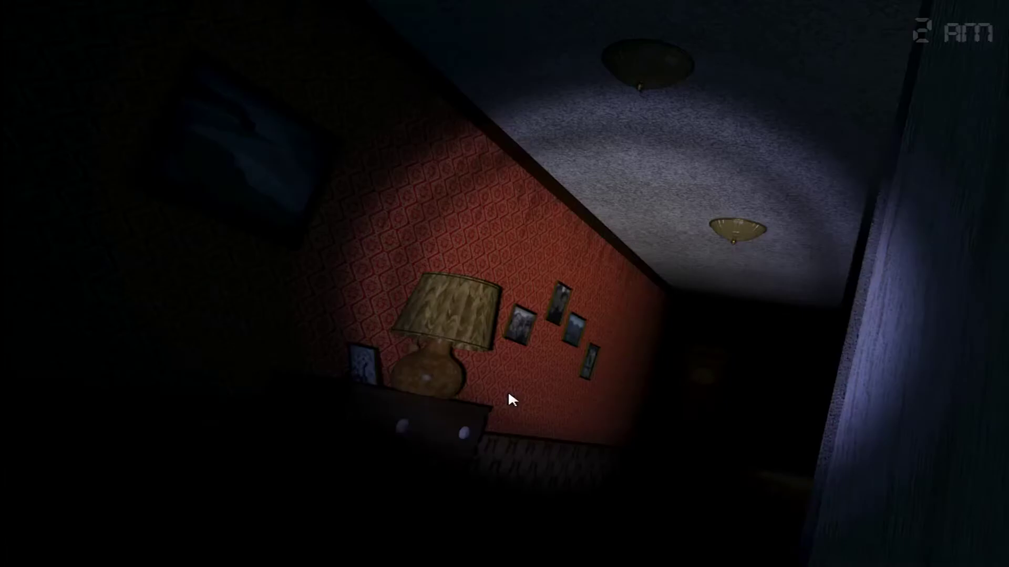
key("shift")
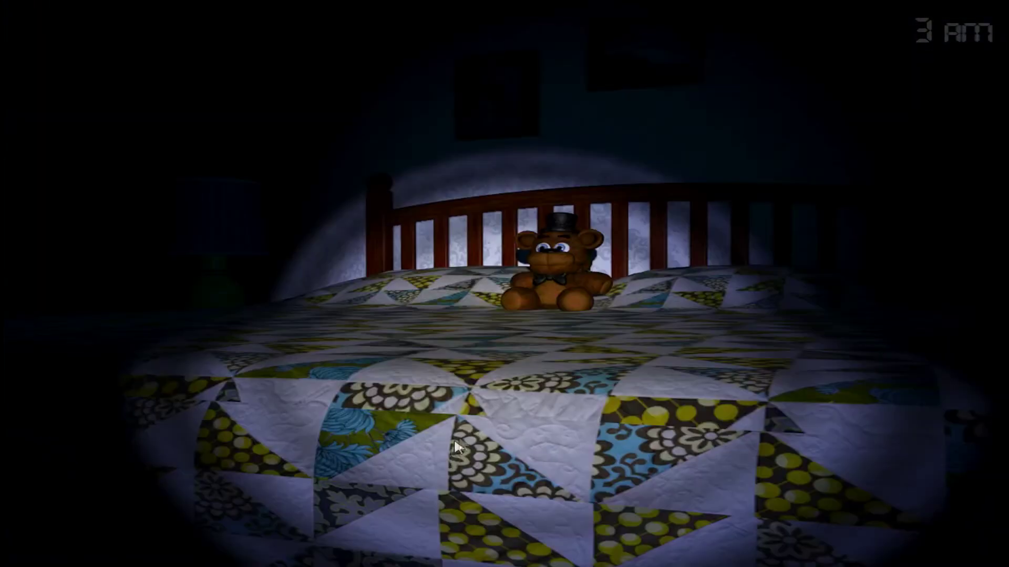
key("shift")
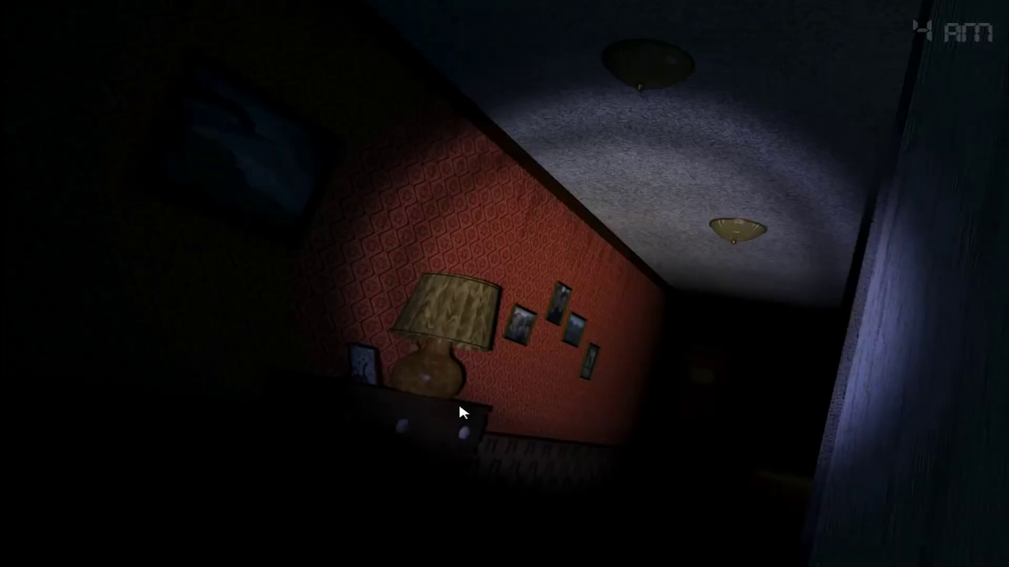
key("s")
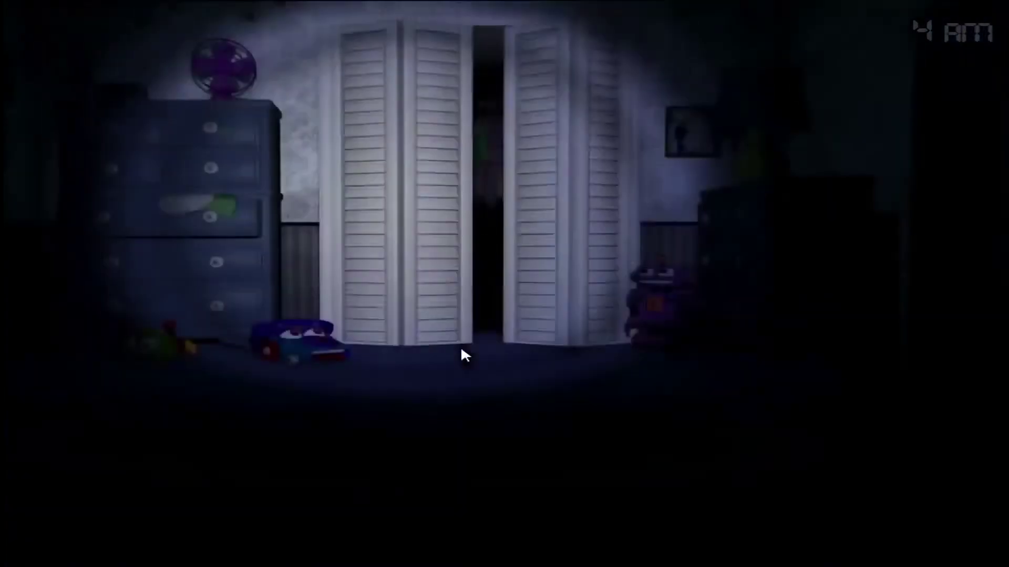
key("s")
key("s")
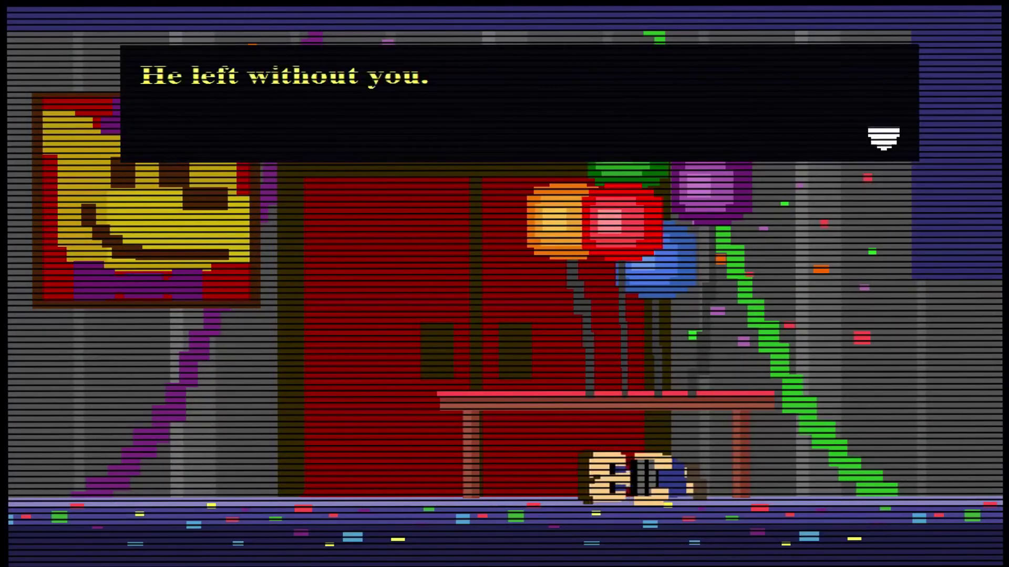
- Advance the story dialogue past the exit hint until the child runs into the party room
key("Return")
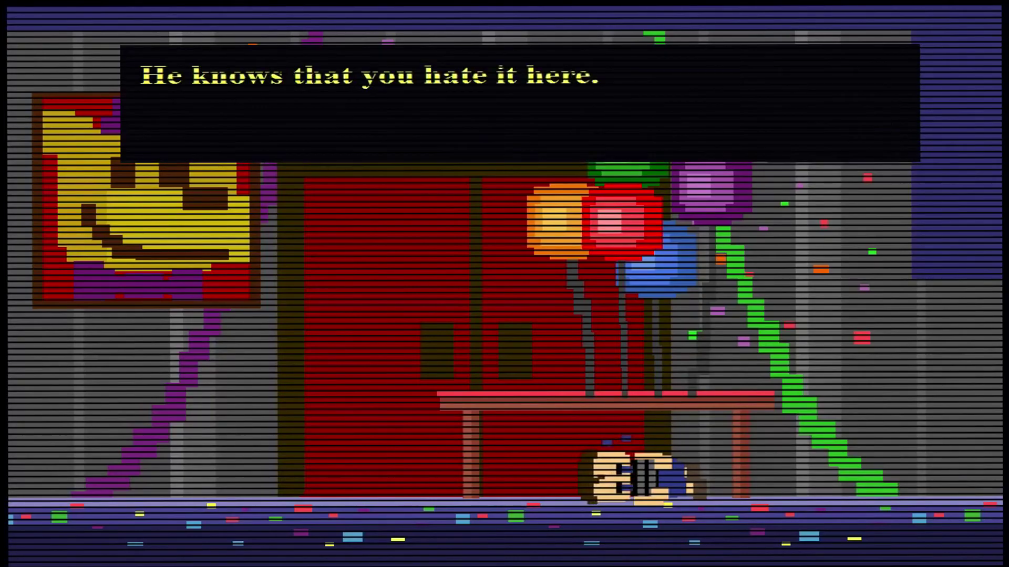
key("Return")
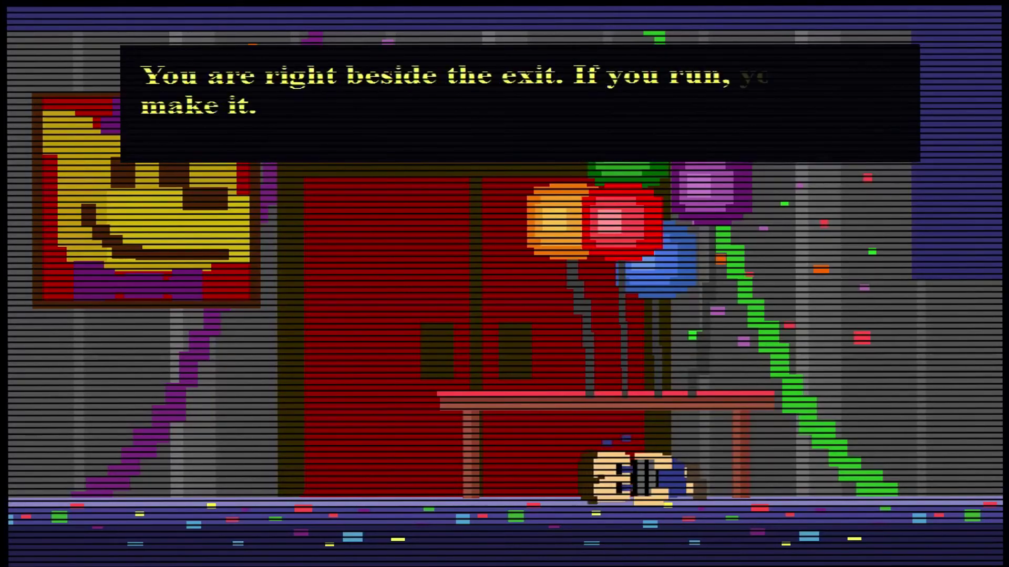
key("Return")
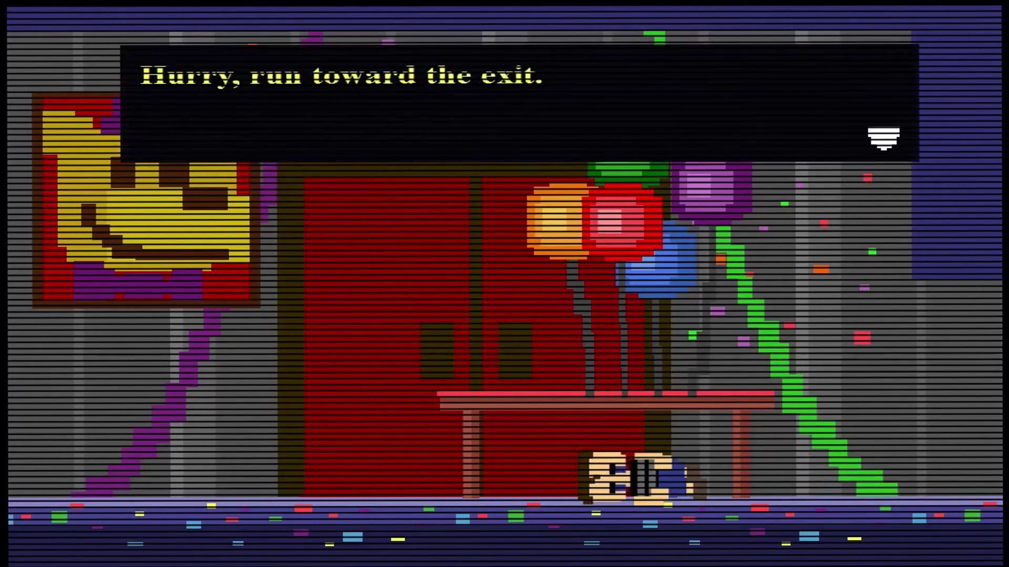
key("Return")
- Walk the child left toward the red door, dismissing the repeated warnings
key("Left")
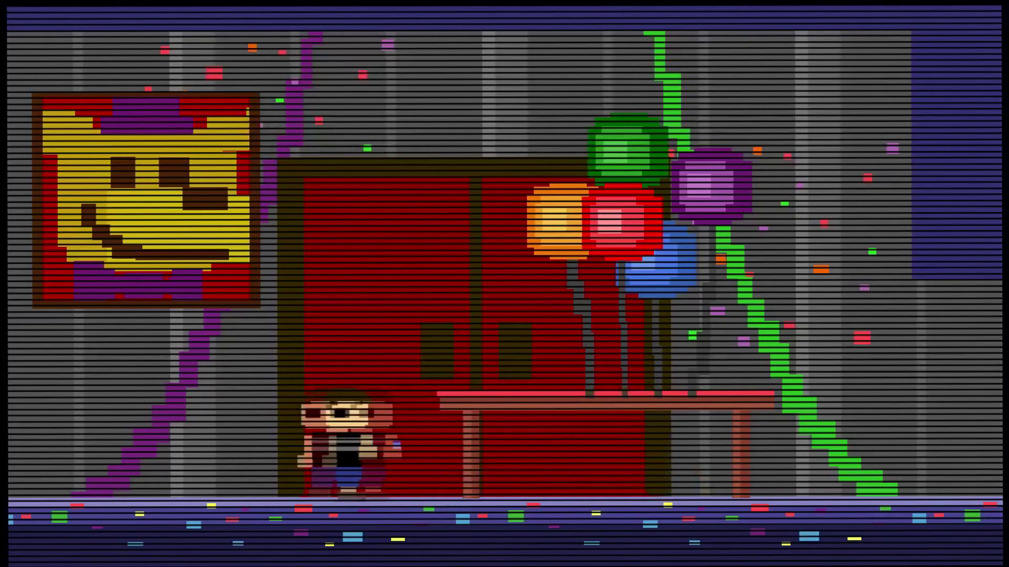
key("Left")
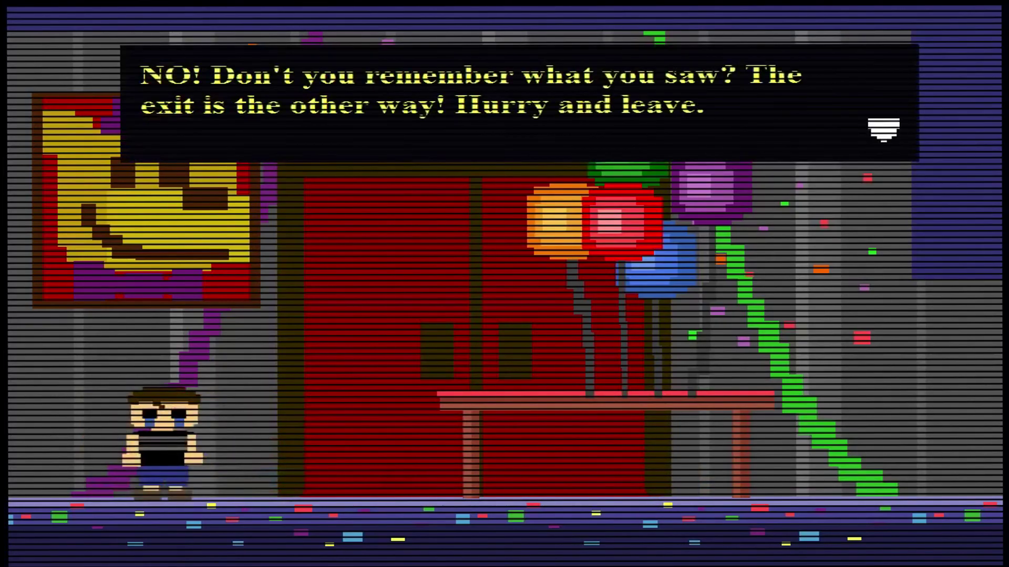
key("Return")
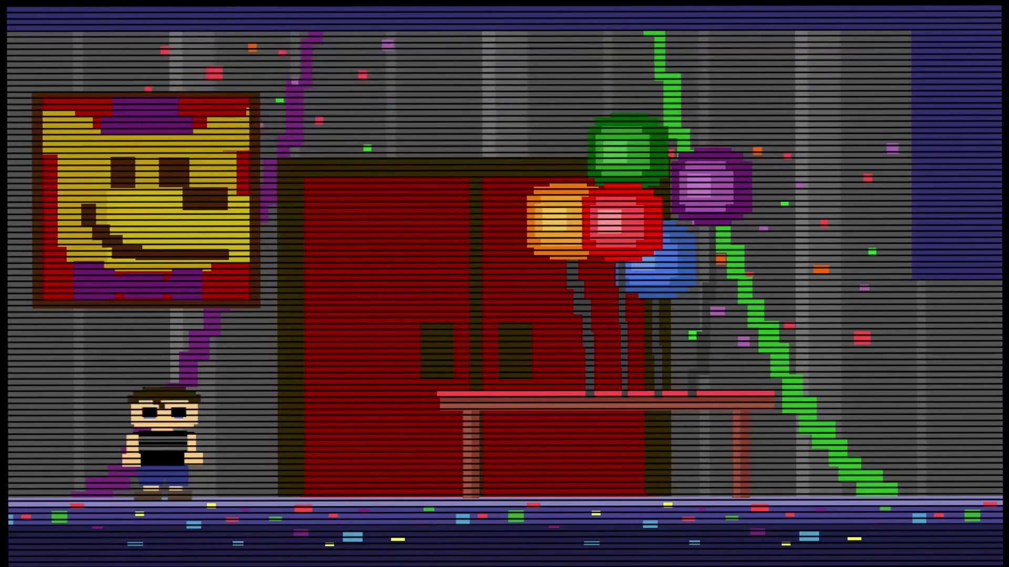
key("Left")
key("Return")
- Walk the child right past the table, then back left into the next room
key("Right")
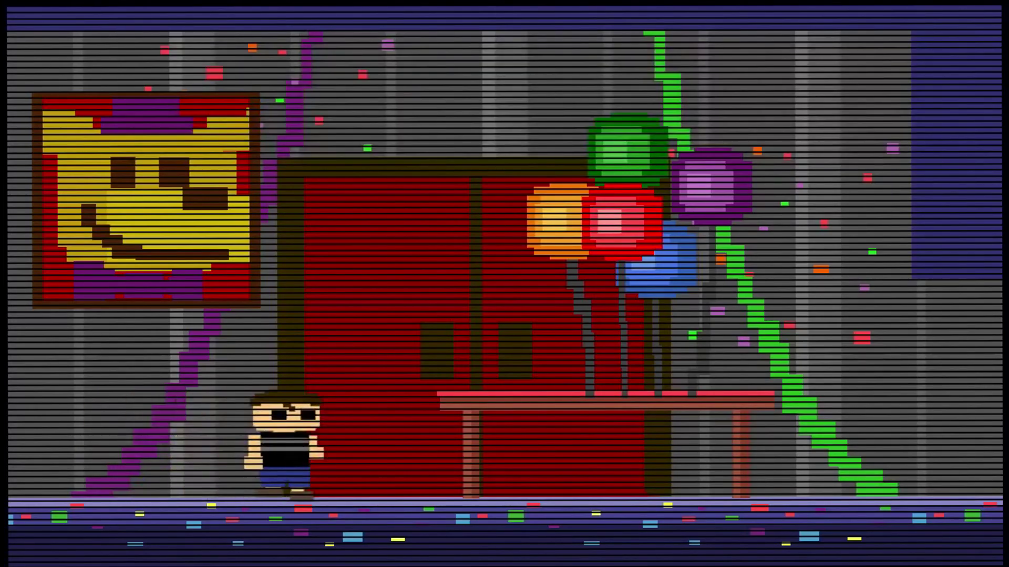
key("Right")
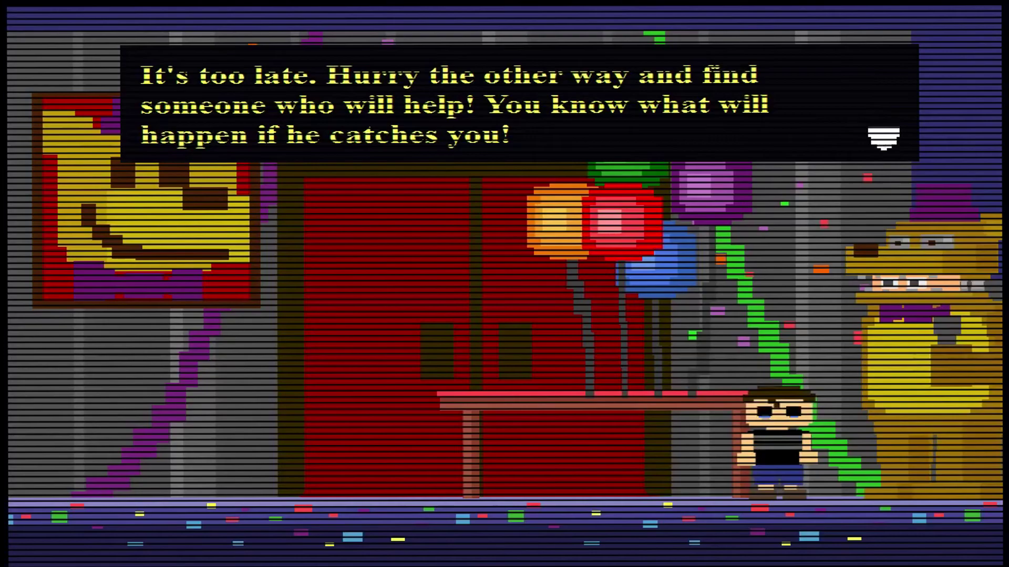
key("Left")
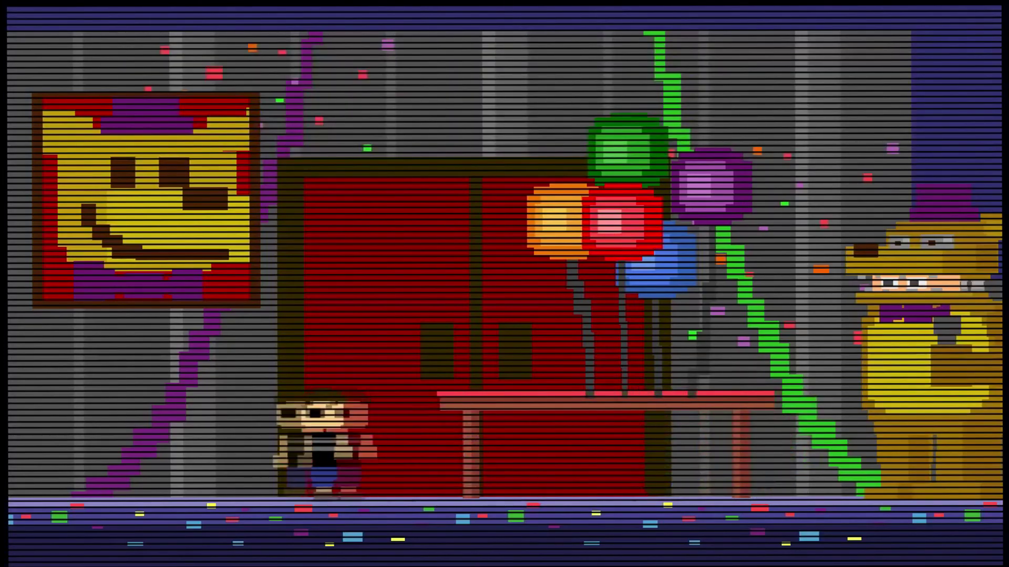
key("Left")
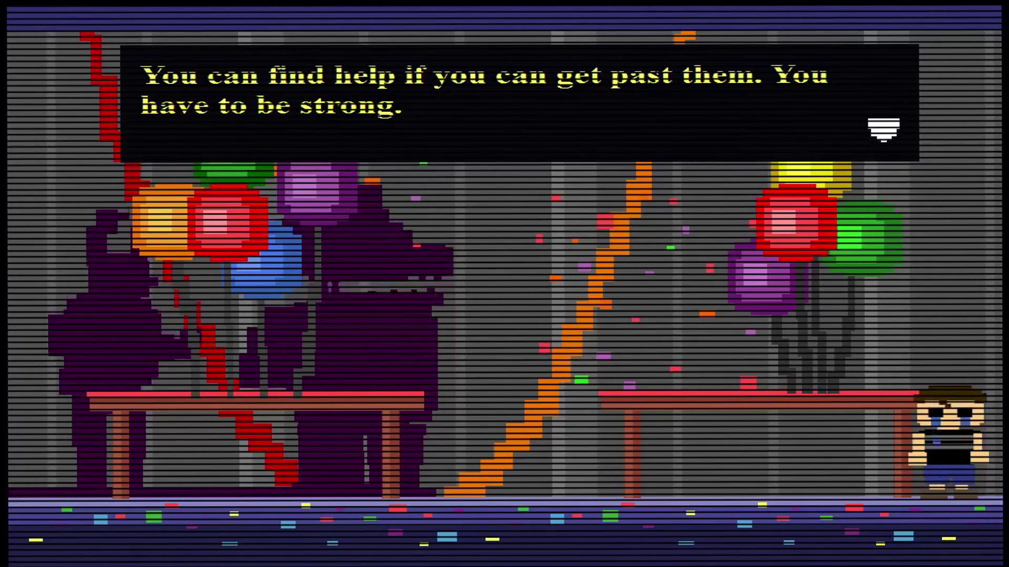
key("Left")
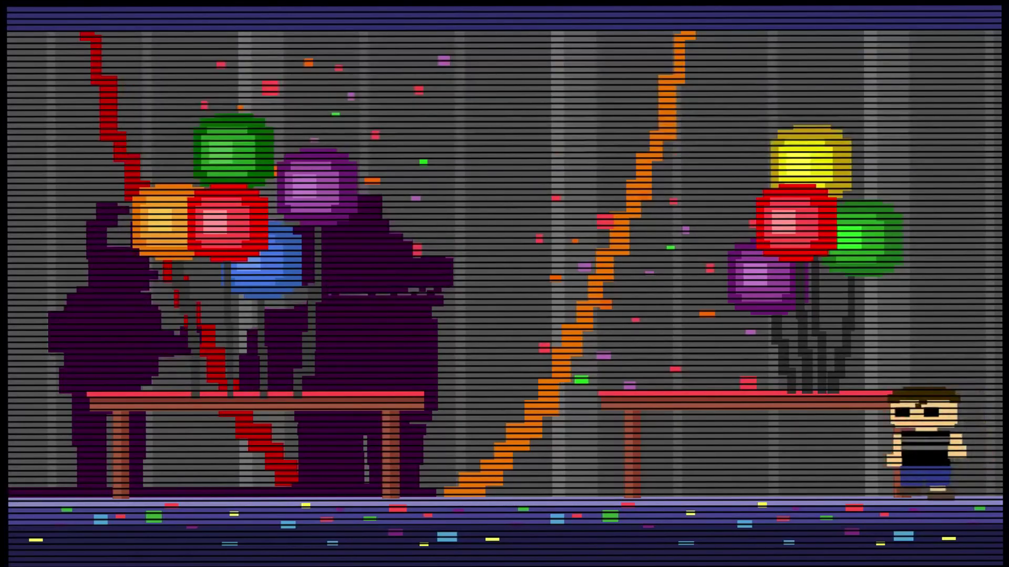